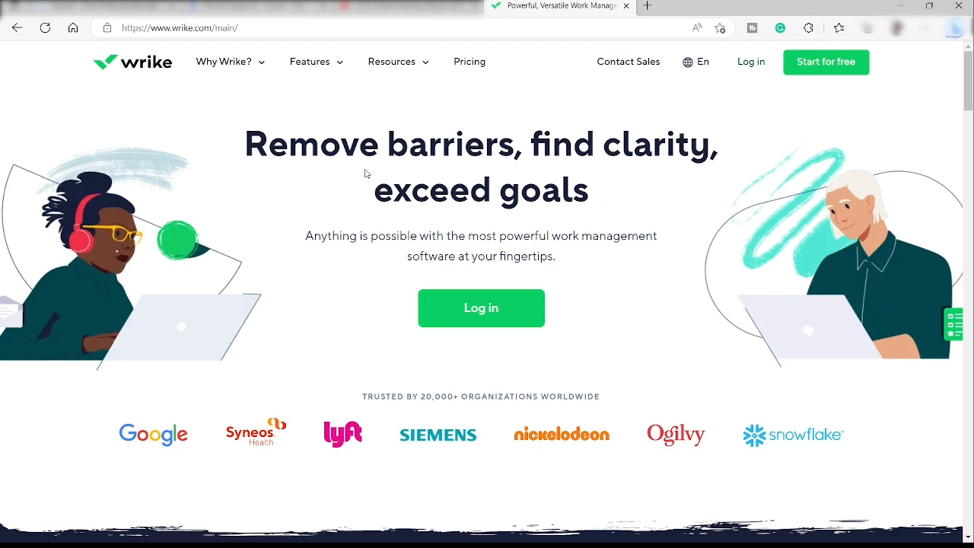
# - Look through the feature and customer sections of the Wrike home page, and log in to the workspace
pyautogui.scroll(-6, 365, 173)
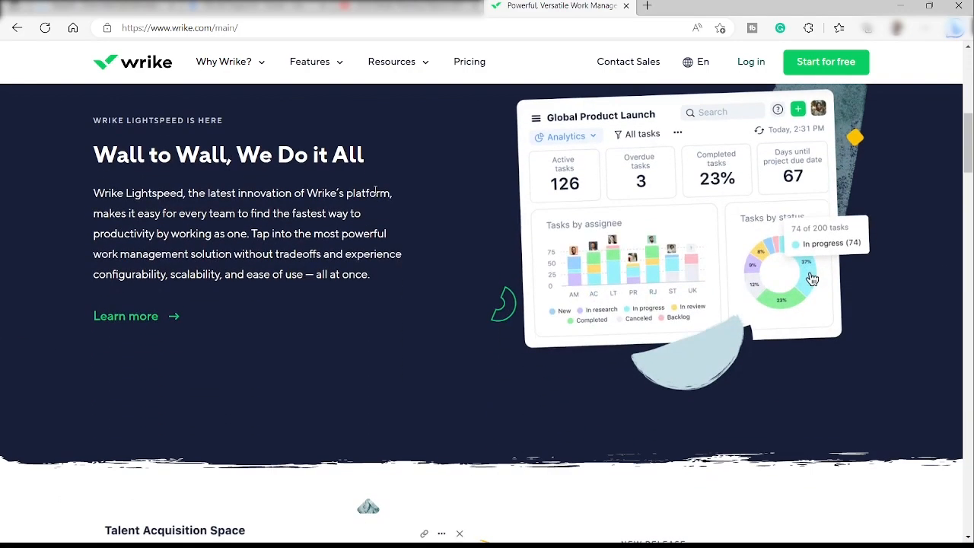
pyautogui.scroll(-4, 375, 194)
pyautogui.scroll(-4, 375, 193)
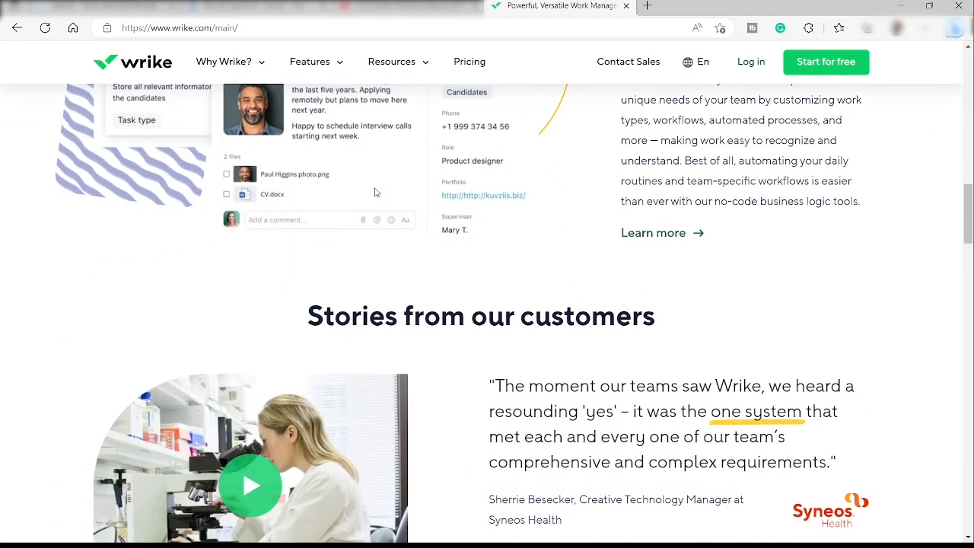
pyautogui.scroll(-6, 375, 193)
pyautogui.scroll(-3, 374, 187)
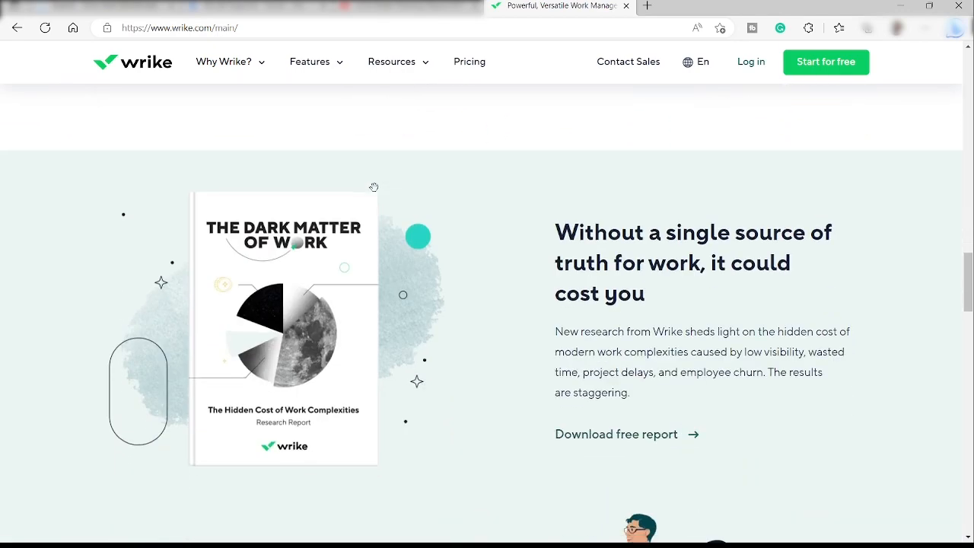
pyautogui.scroll(7, 373, 187)
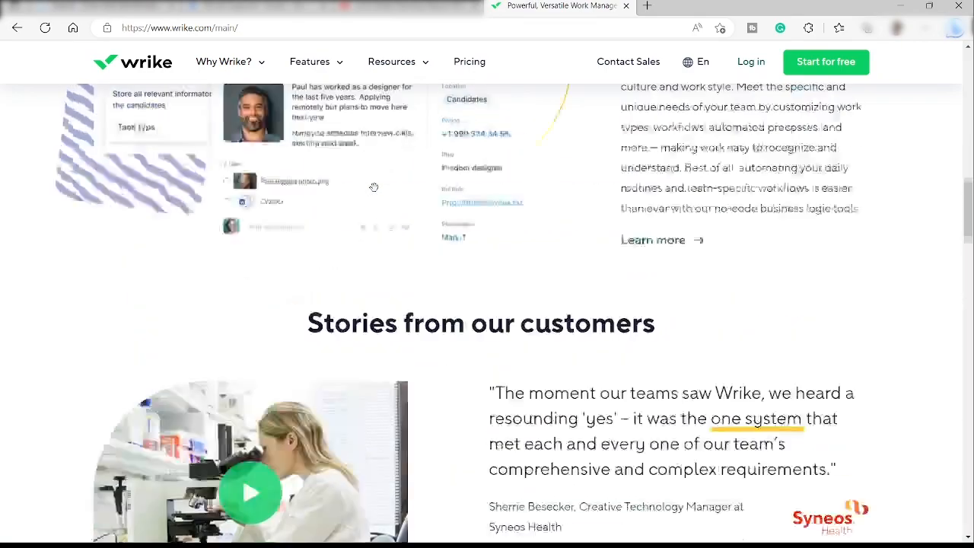
pyautogui.scroll(12, 373, 187)
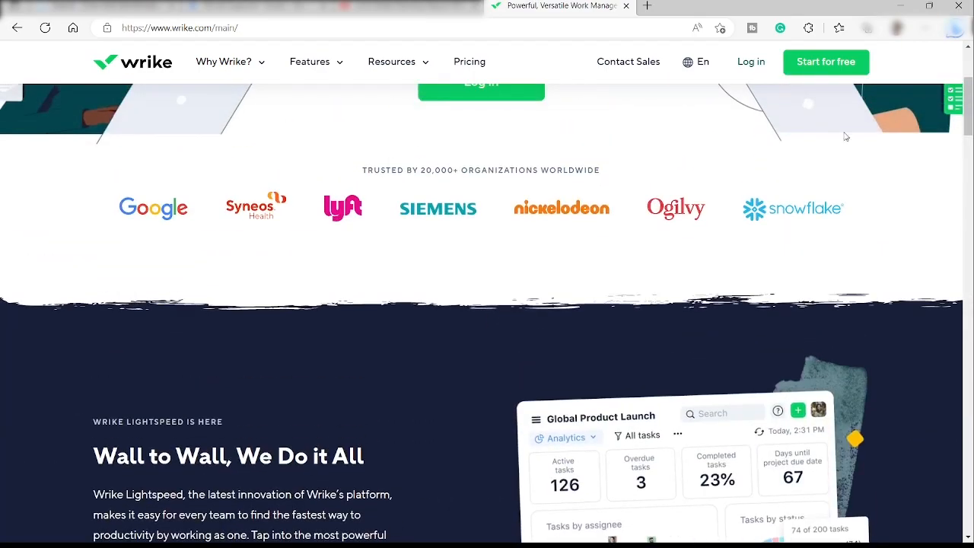
pyautogui.scroll(3, 844, 136)
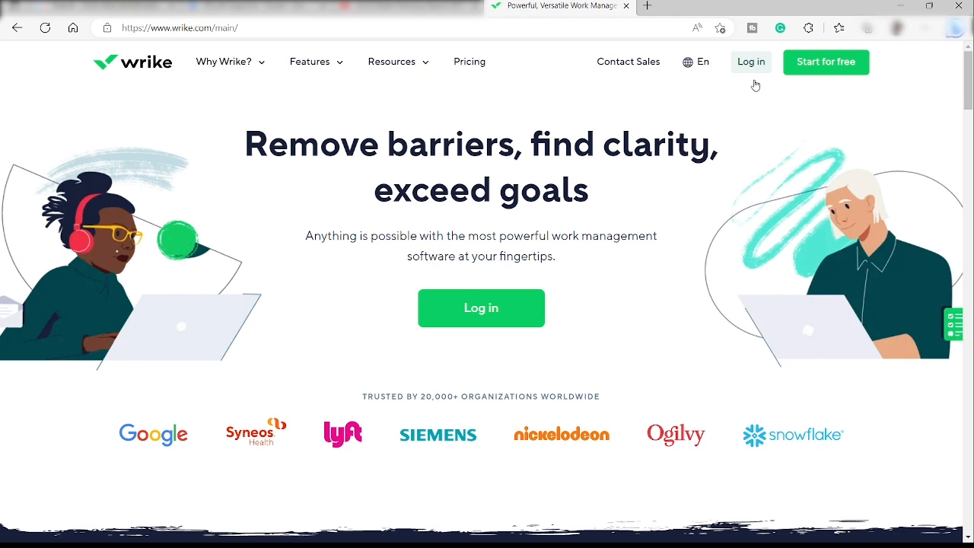
pyautogui.click(755, 69)
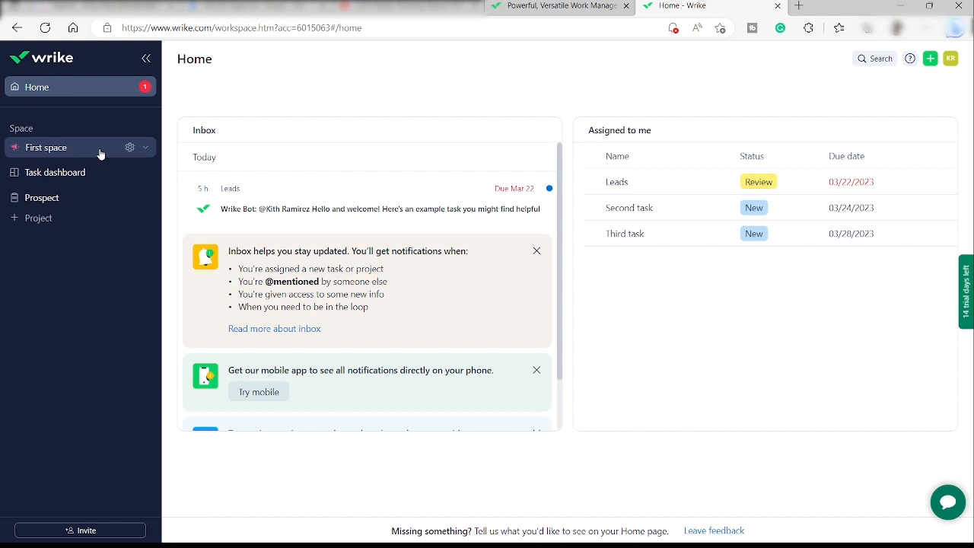
# - Start creating a new space to review the available space templates, and return to First space without choosing one
pyautogui.click(145, 149)
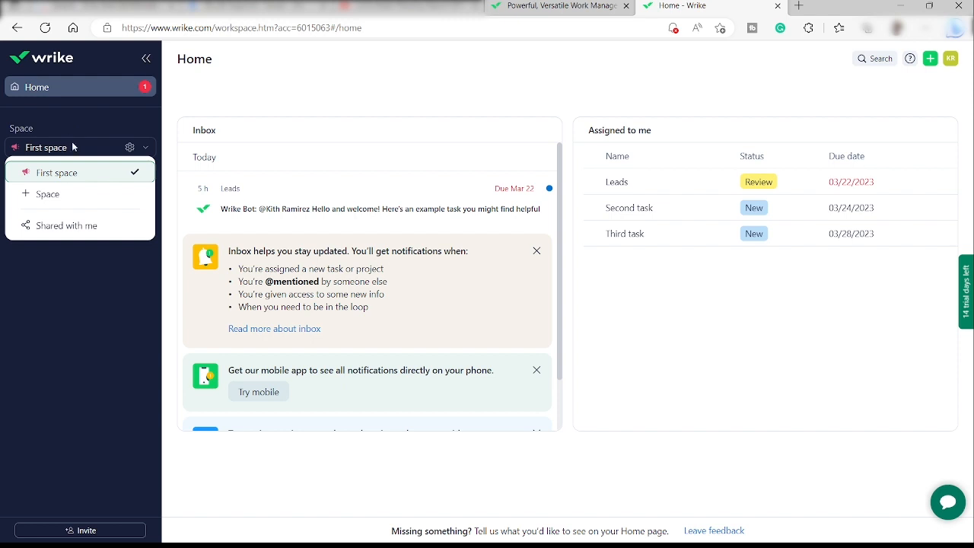
pyautogui.click(91, 199)
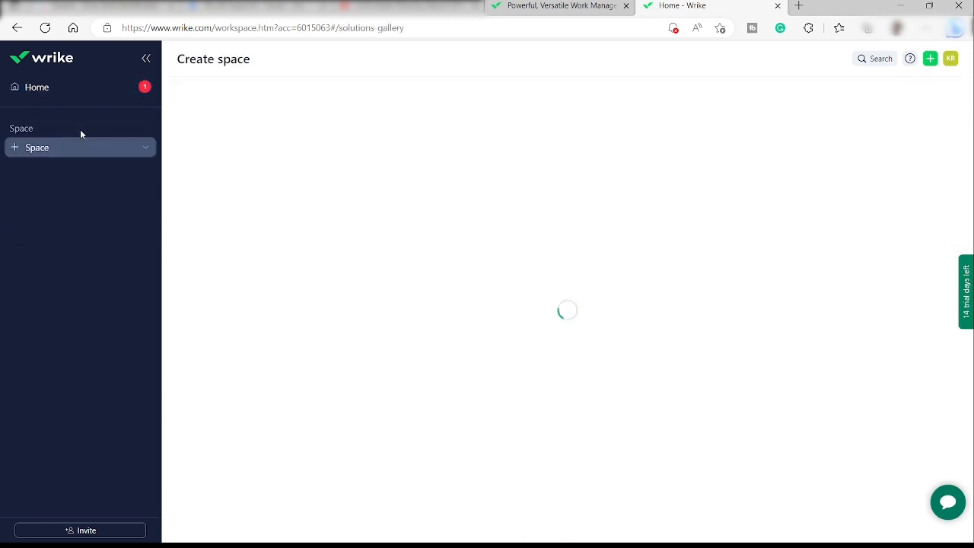
pyautogui.click(81, 154)
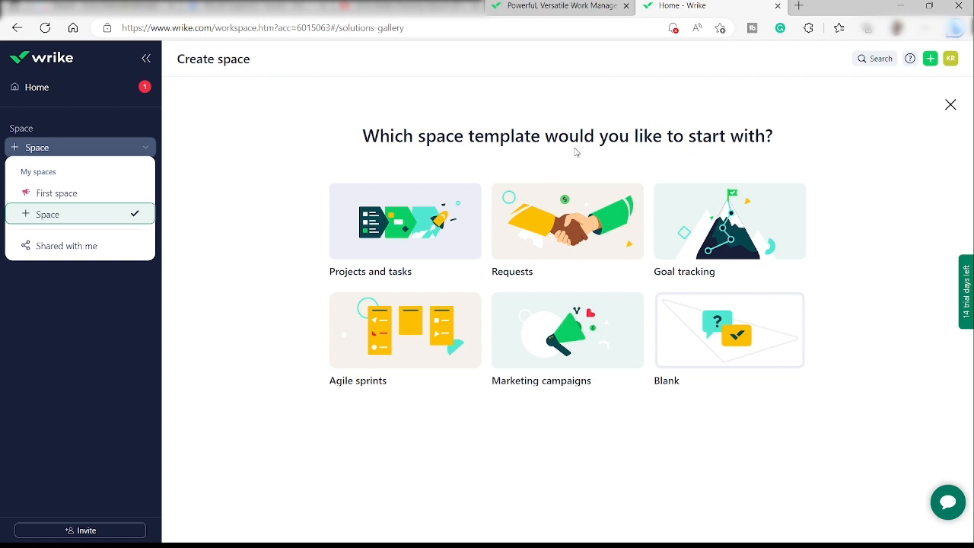
pyautogui.moveTo(350, 232)
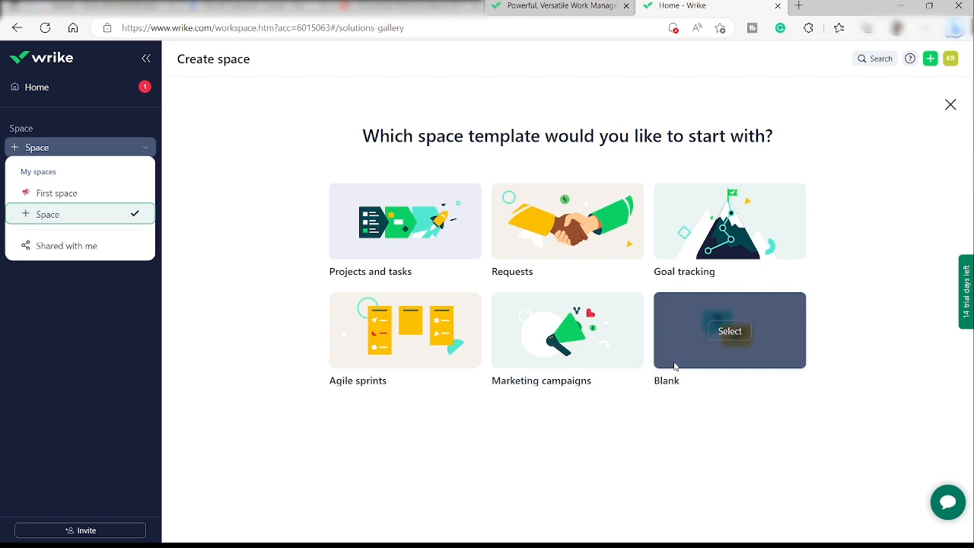
pyautogui.click(57, 193)
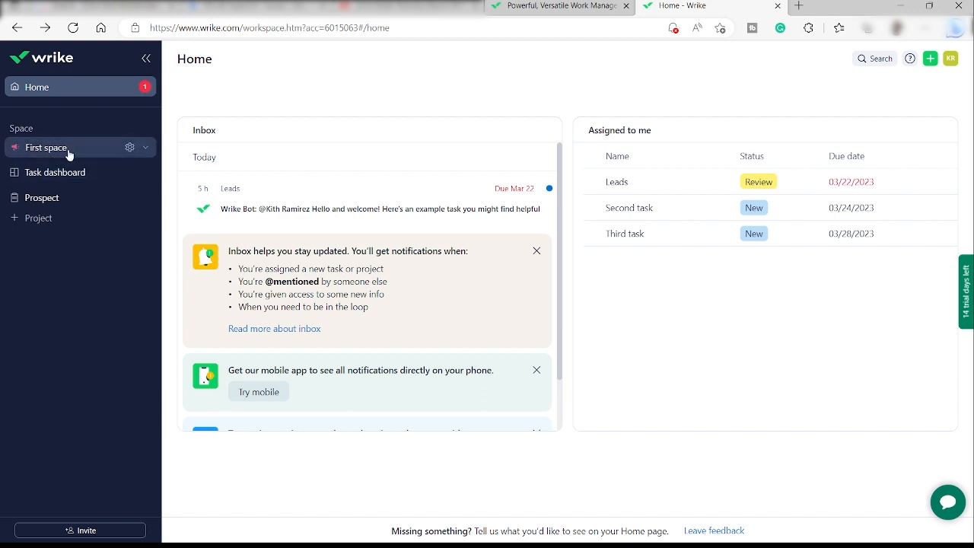
# - Add the My tasks, My tasks this week and Overdue tasks I created widgets to First space's Task dashboard
pyautogui.click(67, 175)
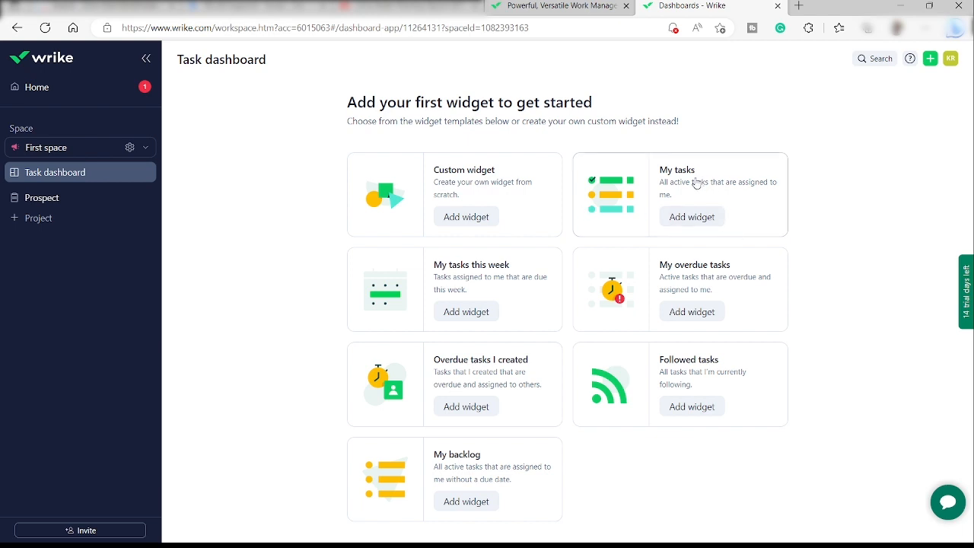
pyautogui.click(692, 217)
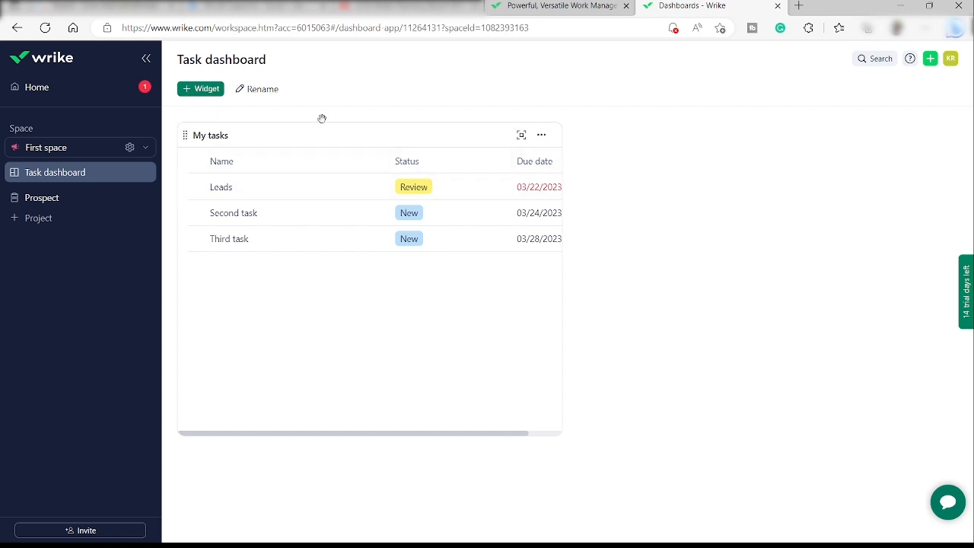
pyautogui.click(202, 91)
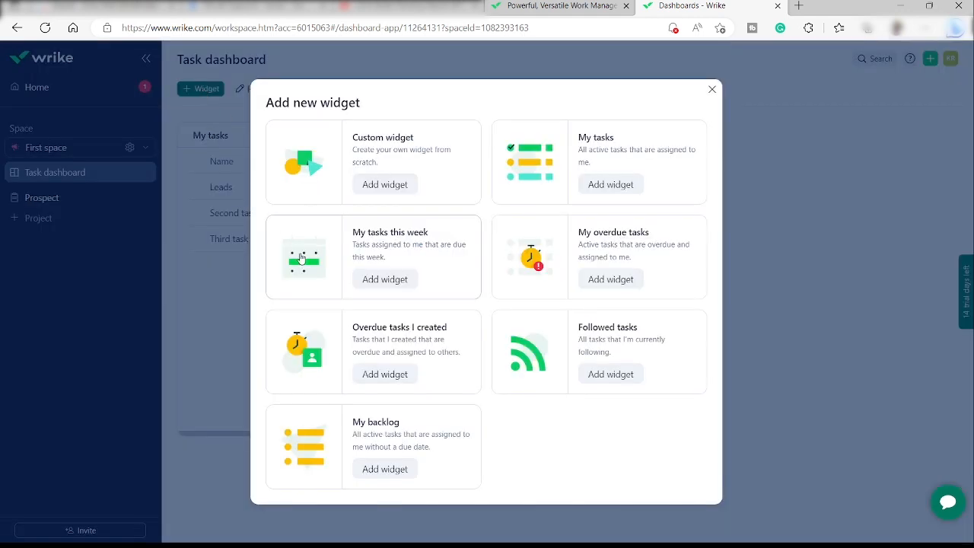
pyautogui.click(385, 279)
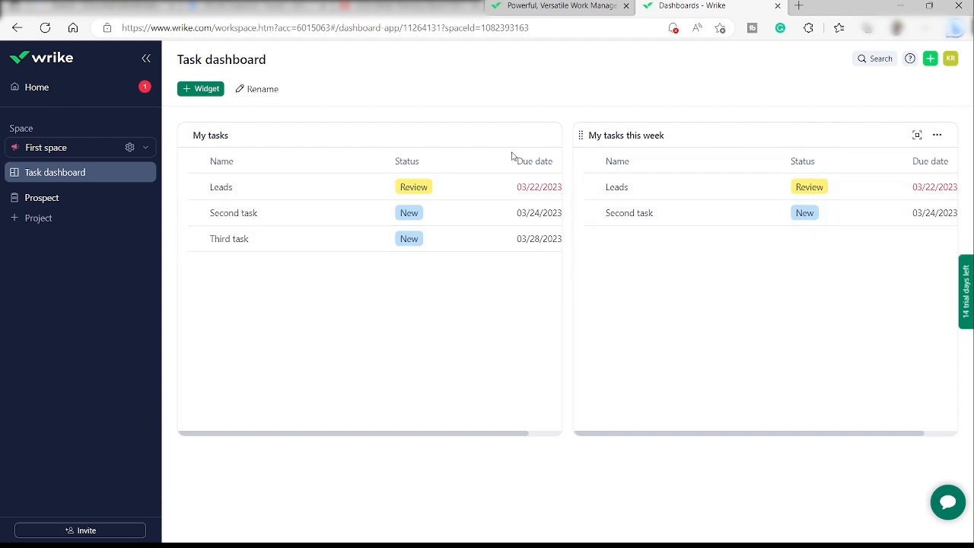
pyautogui.click(206, 89)
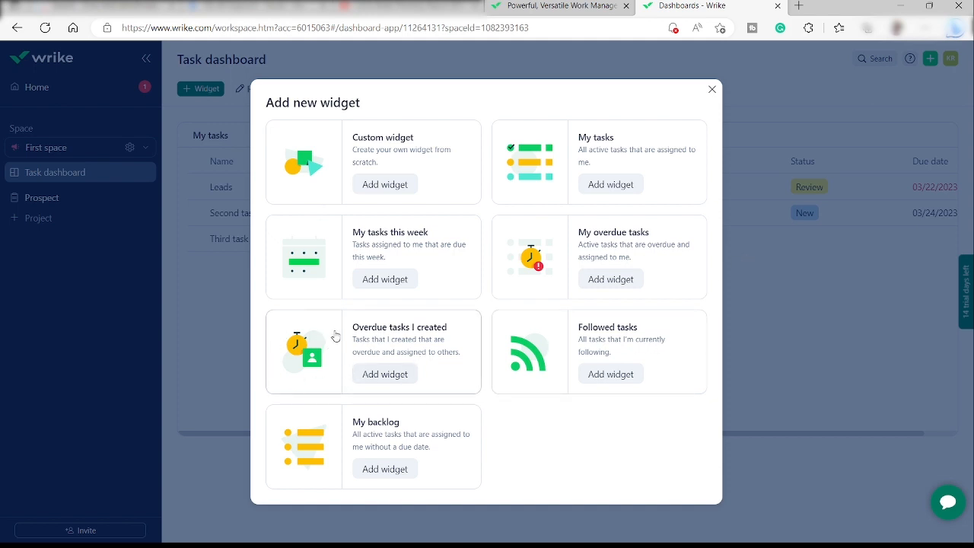
pyautogui.click(392, 373)
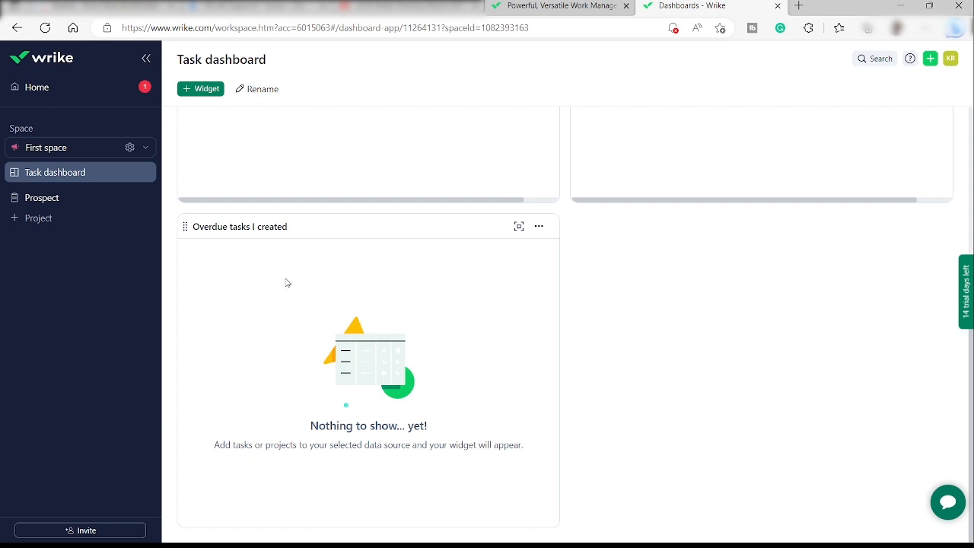
pyautogui.scroll(3, 373, 278)
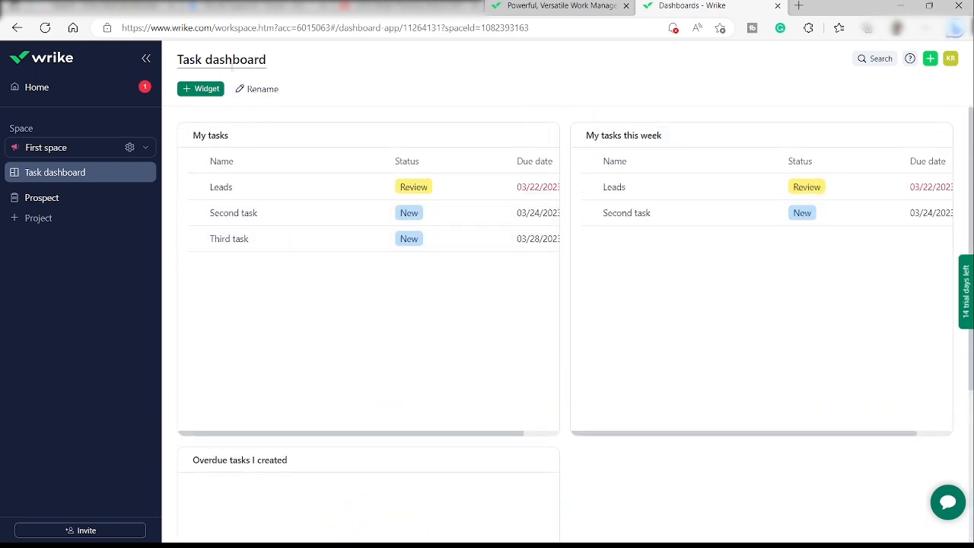
# - Open the Prospect project in First space and rename it as Project 1
pyautogui.click(63, 199)
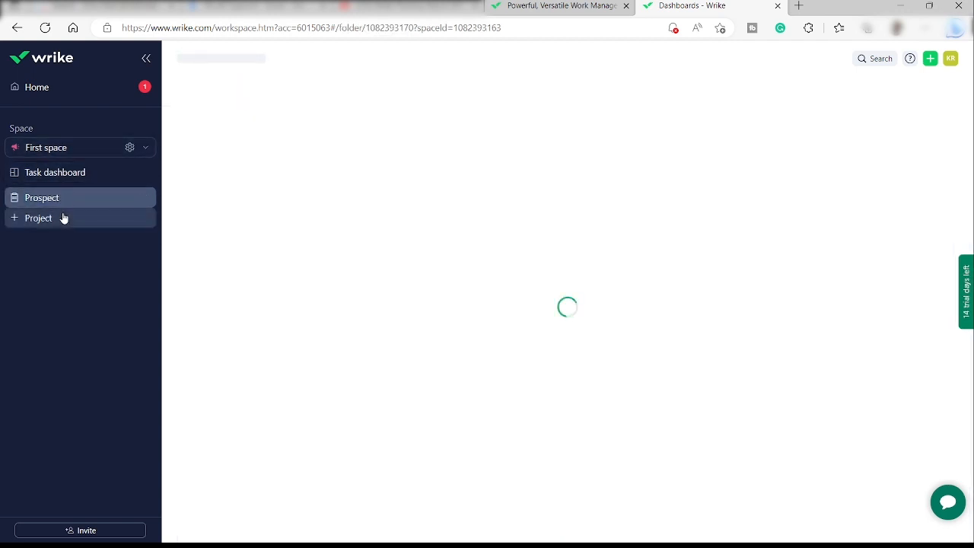
pyautogui.click(146, 198)
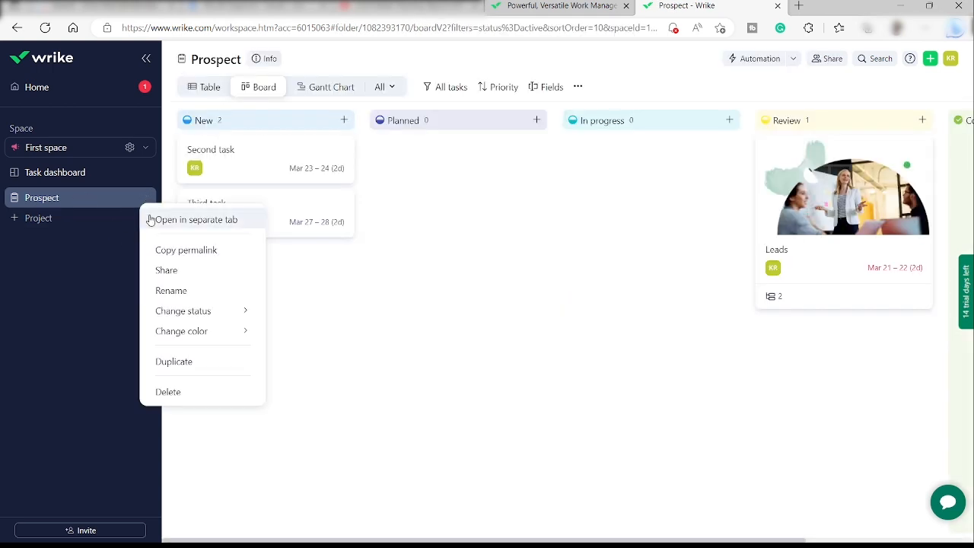
pyautogui.click(199, 289)
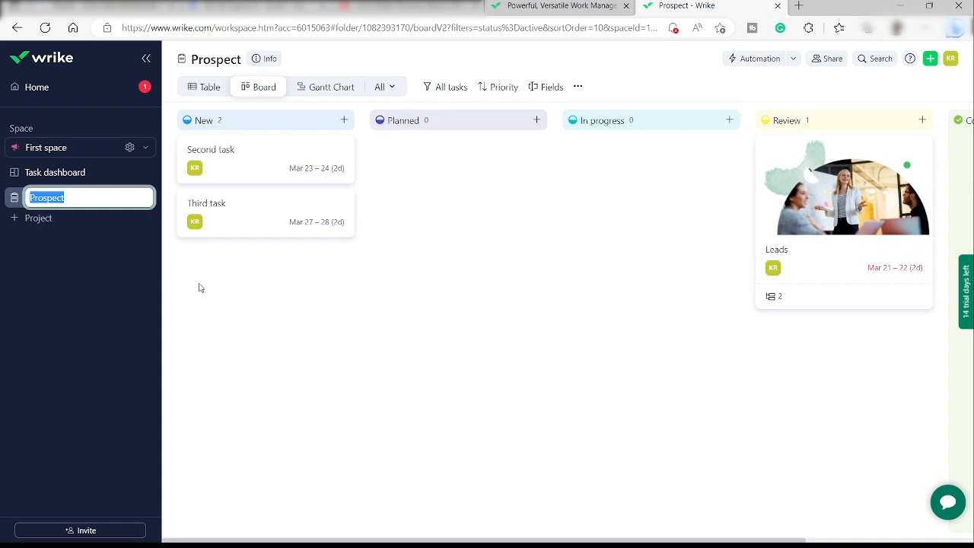
pyautogui.press('BackSpace')
pyautogui.press('Return')
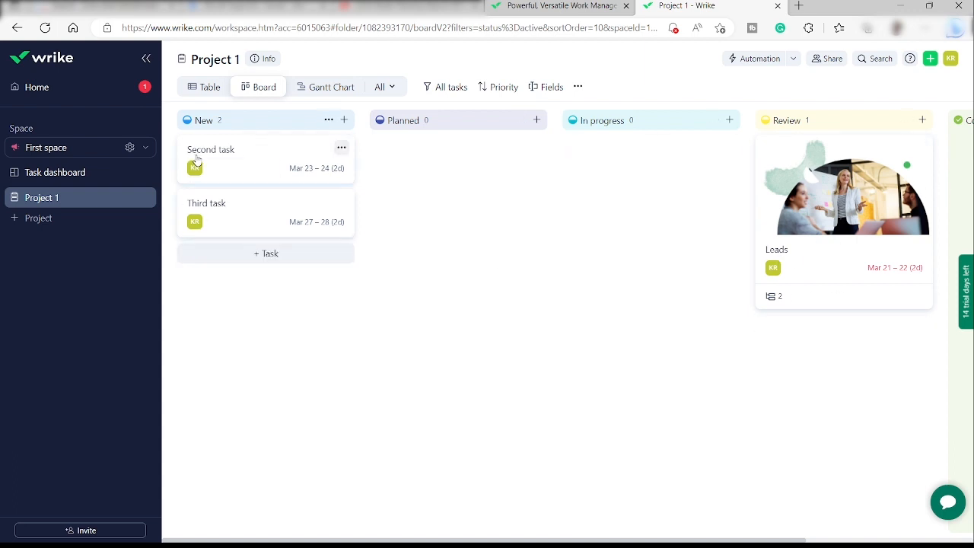
# - Rename the New status column on the Project 1 board as Leads
pyautogui.click(329, 121)
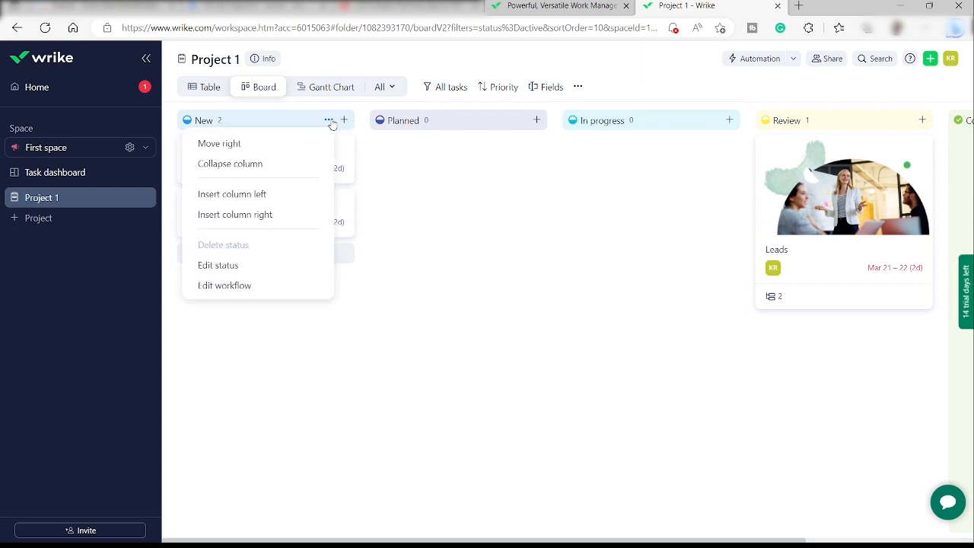
pyautogui.click(277, 265)
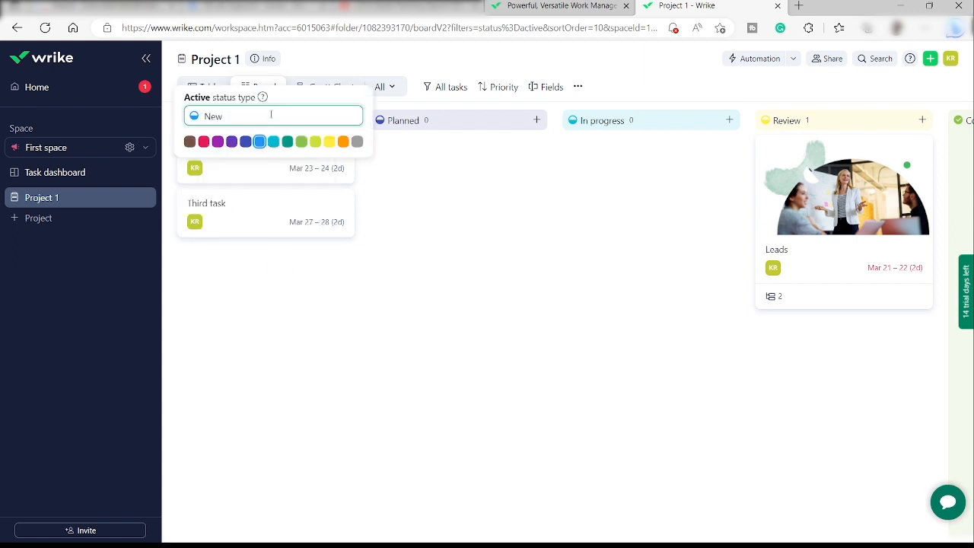
pyautogui.press('BackSpace')
pyautogui.press('BackSpace')
pyautogui.press('BackSpace')
pyautogui.write('Lea')
pyautogui.press('Return')
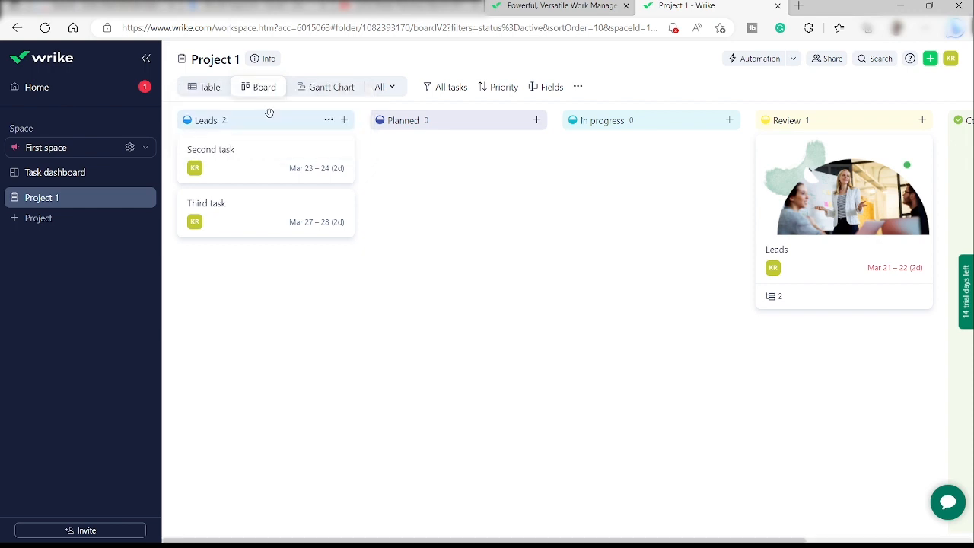
pyautogui.moveTo(239, 148)
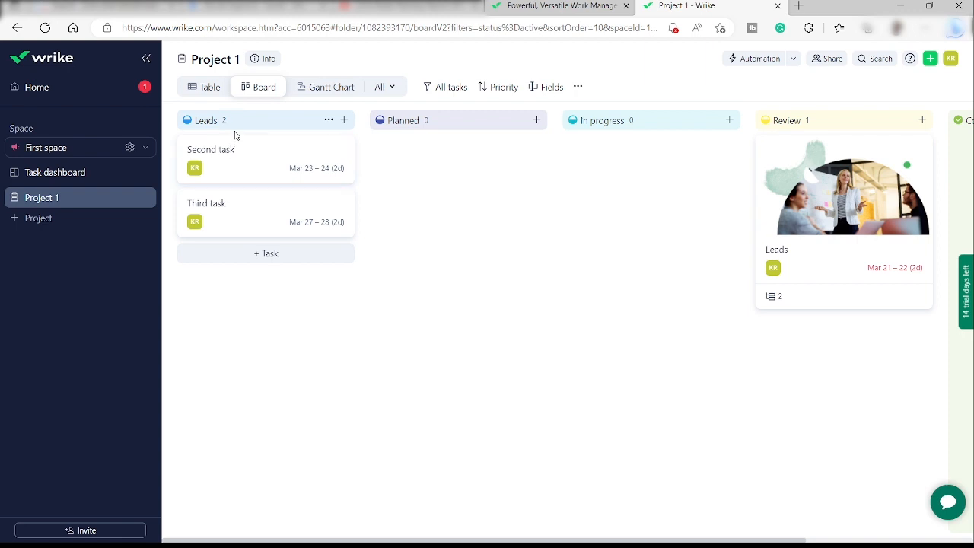
# - Rename the Planned status column on the Project 1 board as Demo
pyautogui.moveTo(397, 119)
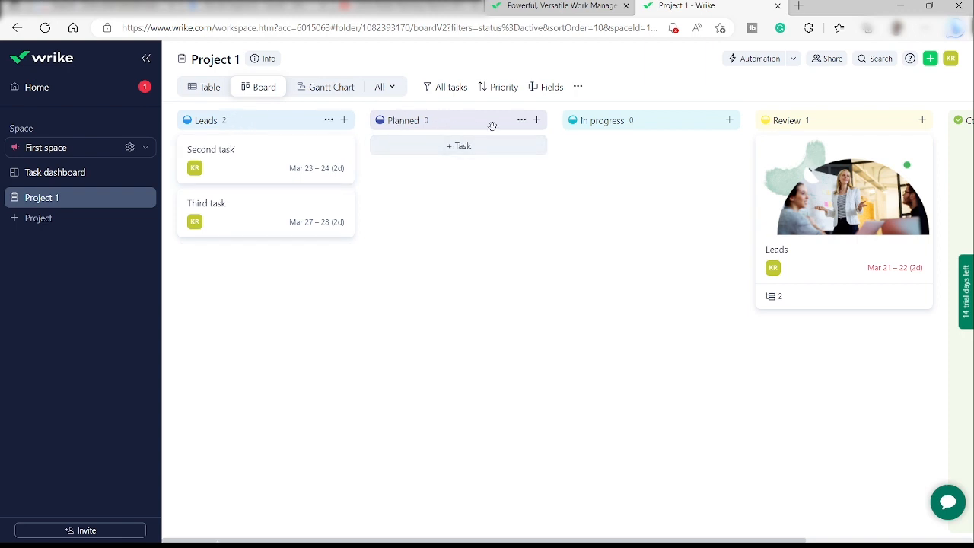
pyautogui.click(521, 119)
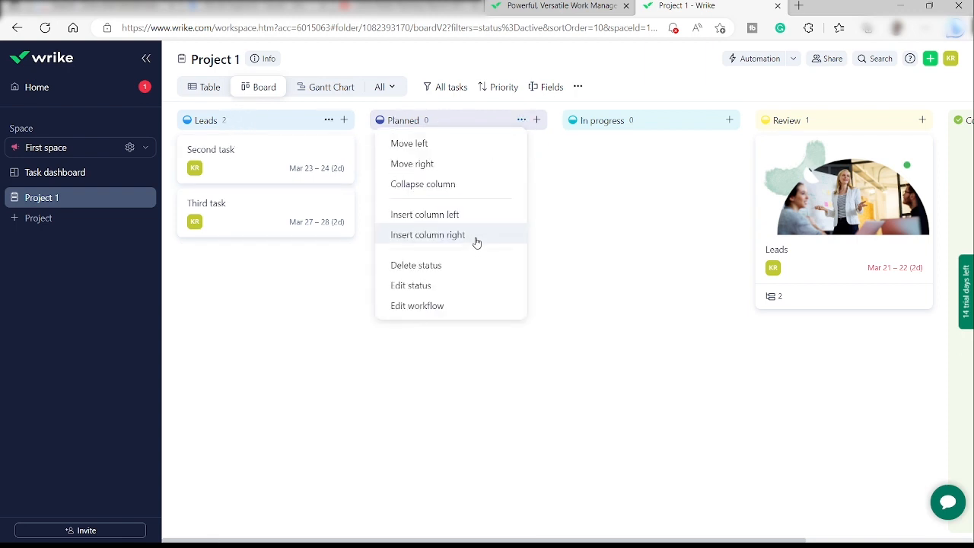
pyautogui.click(467, 287)
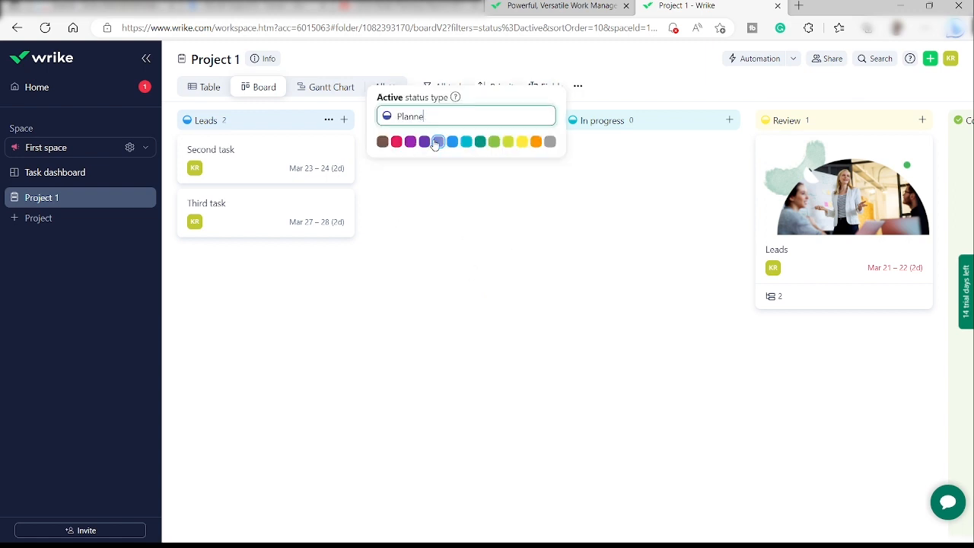
pyautogui.press('BackSpace')
pyautogui.press('BackSpace')
pyautogui.press('BackSpace')
pyautogui.press('BackSpace')
pyautogui.press('BackSpace')
pyautogui.press('BackSpace')
pyautogui.write('Dem')
pyautogui.press('Return')
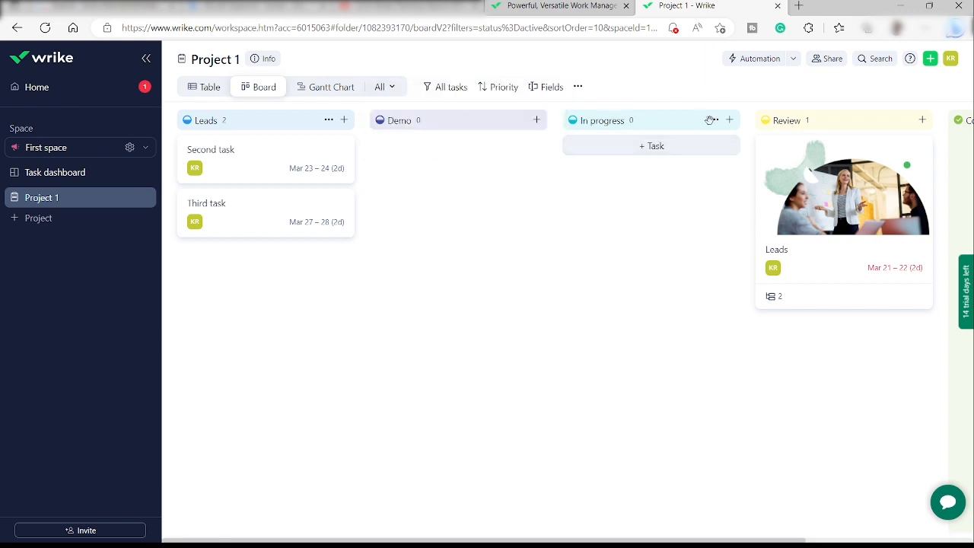
# - Rename the In progress status column on the Project 1 board as Follow - Up
pyautogui.click(713, 119)
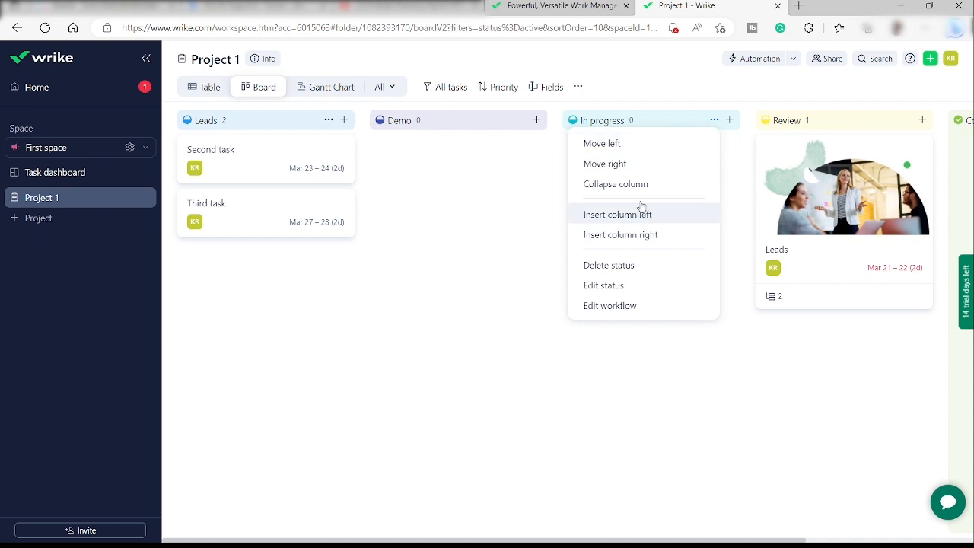
pyautogui.click(628, 286)
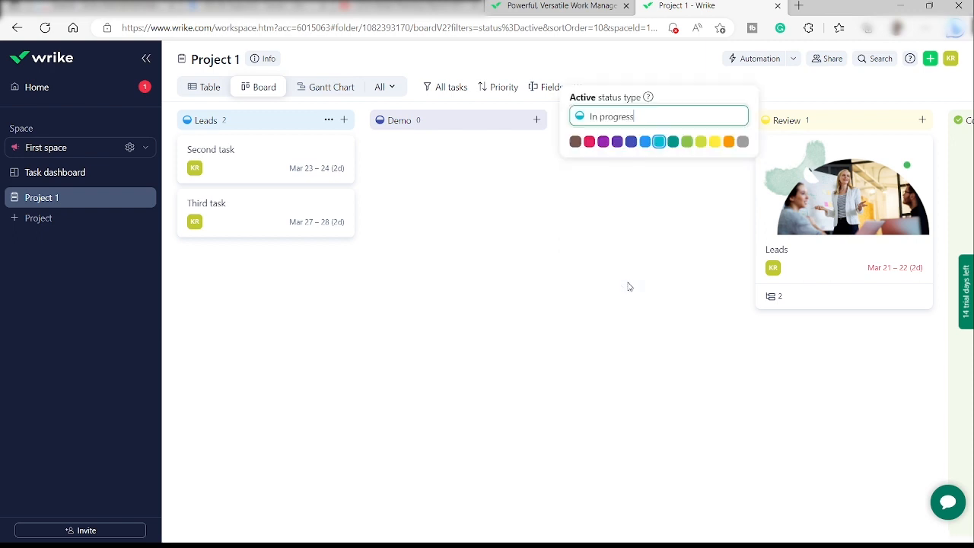
pyautogui.press('BackSpace')
pyautogui.press('BackSpace')
pyautogui.press('BackSpace')
pyautogui.press('BackSpace')
pyautogui.press('BackSpace')
pyautogui.press('BackSpace')
pyautogui.press('BackSpace')
pyautogui.press('BackSpace')
pyautogui.press('BackSpace')
pyautogui.press('BackSpace')
pyautogui.write('Follow - Up')
pyautogui.press('Return')
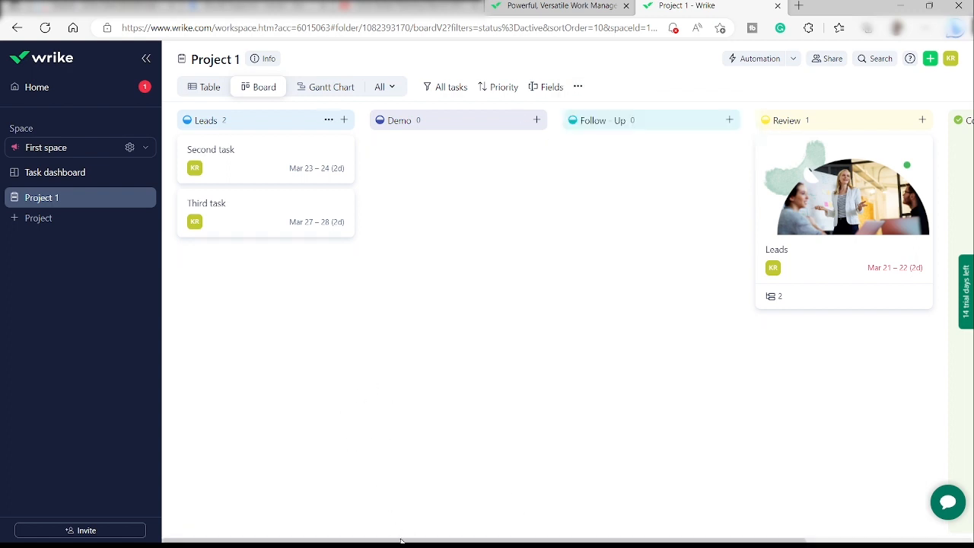
pyautogui.hscroll(3, 402, 540)
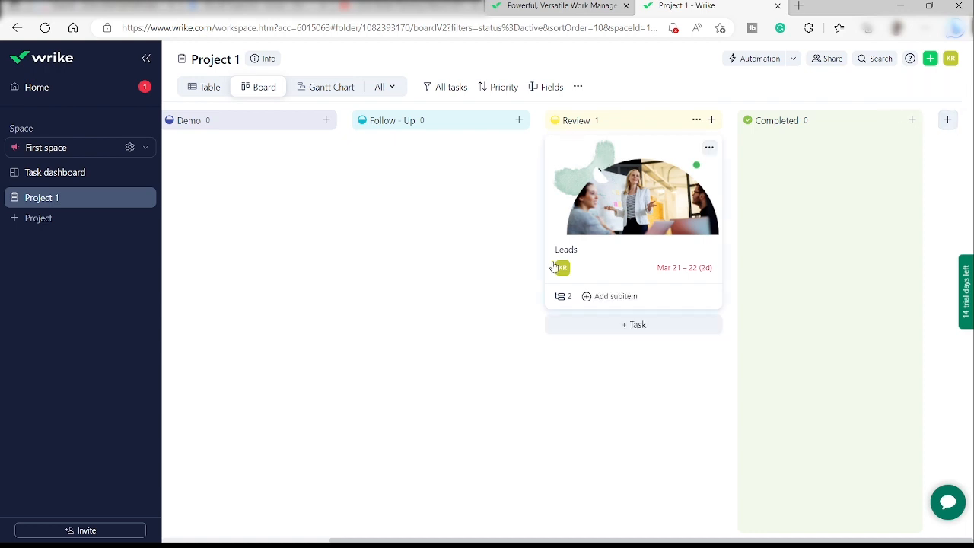
# - Add a task named "For" plus the contact's first name to the Demo column and move Second task there from Leads
pyautogui.hscroll(-3, 403, 471)
pyautogui.hscroll(3, 365, 328)
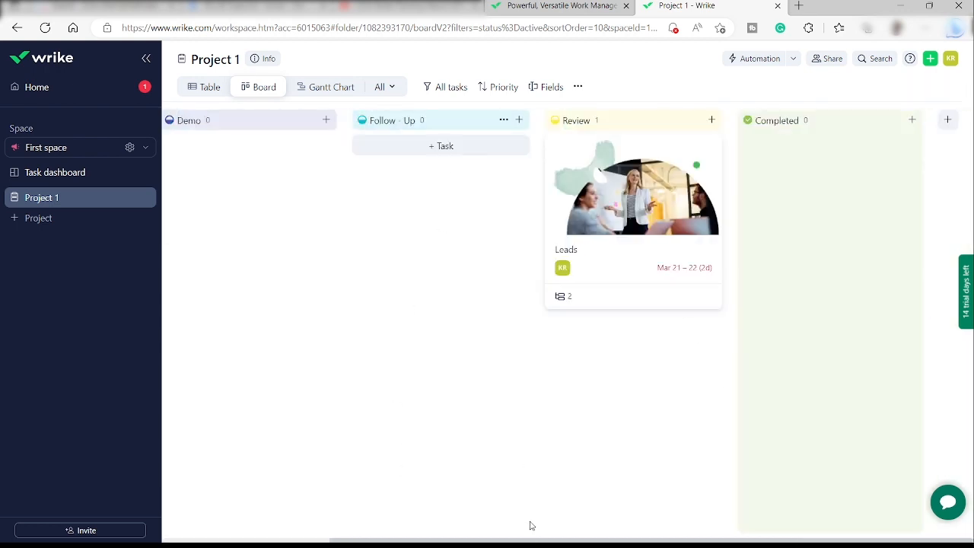
pyautogui.hscroll(-2, 515, 537)
pyautogui.moveTo(515, 537); pyautogui.dragTo(335, 480)
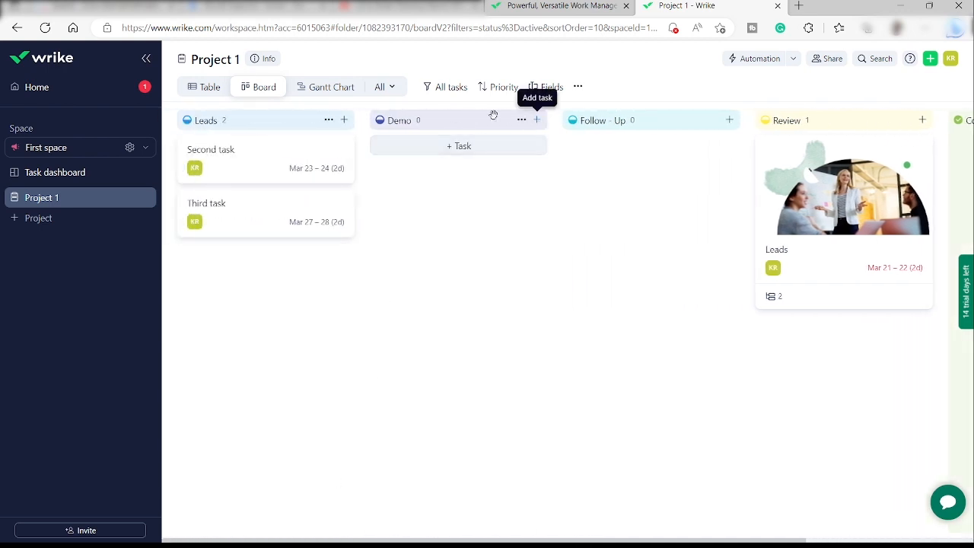
pyautogui.click(463, 147)
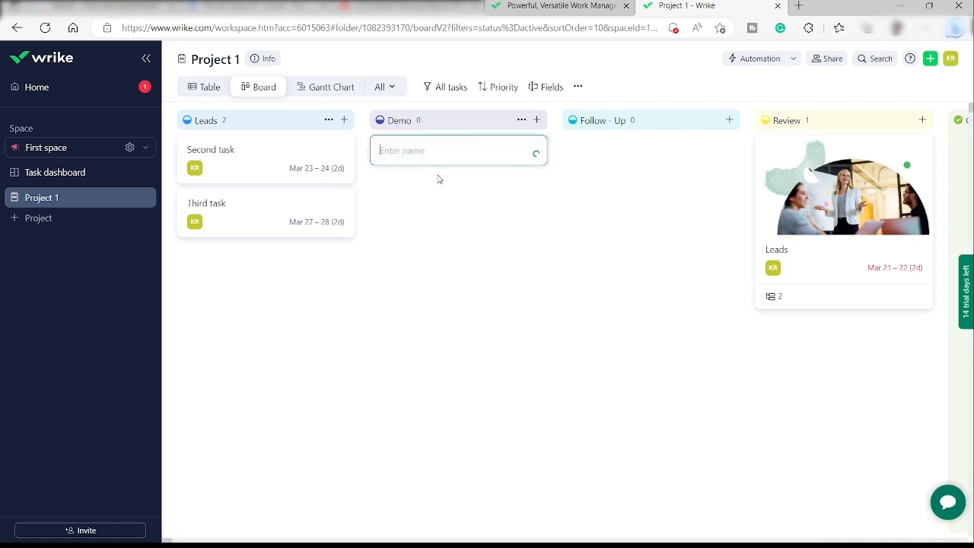
pyautogui.write('For ')
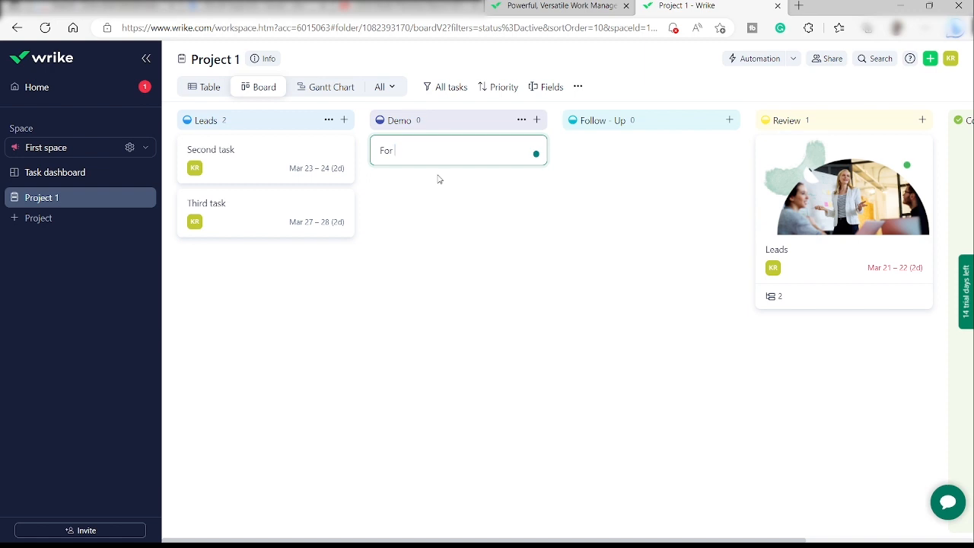
pyautogui.write('Kevin')
pyautogui.press('Return')
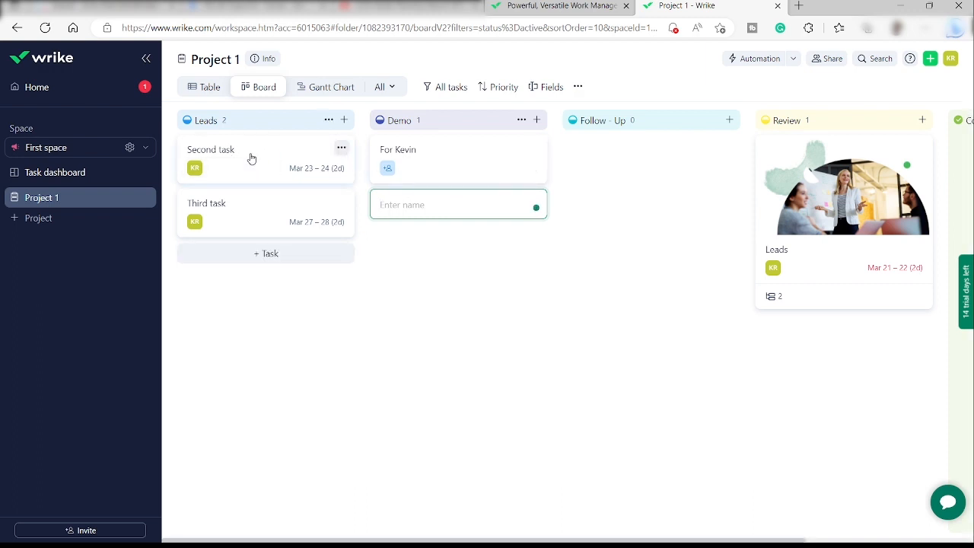
pyautogui.moveTo(246, 159); pyautogui.dragTo(444, 207)
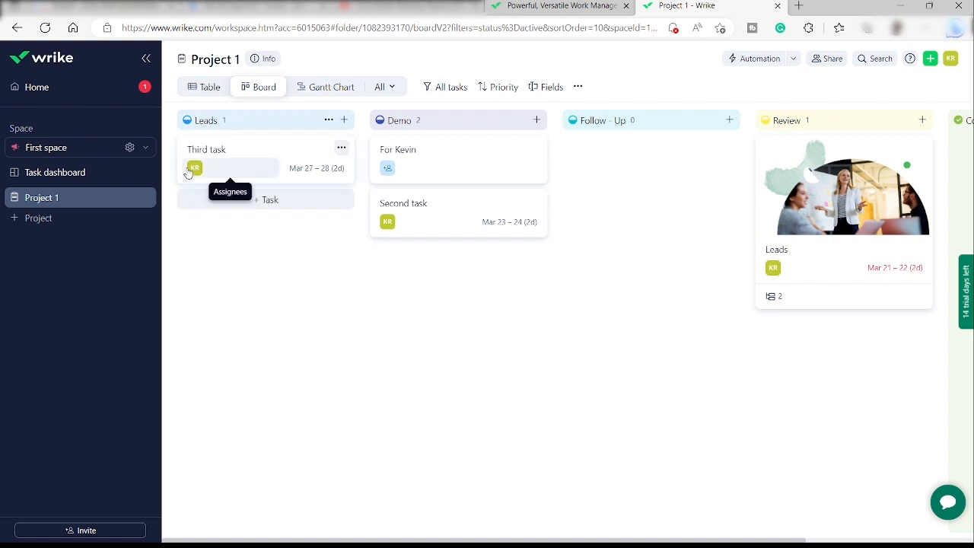
# - Look at Project 1 in the Table and Gantt Chart views and at the list of available views, ending on the Board view
pyautogui.click(212, 92)
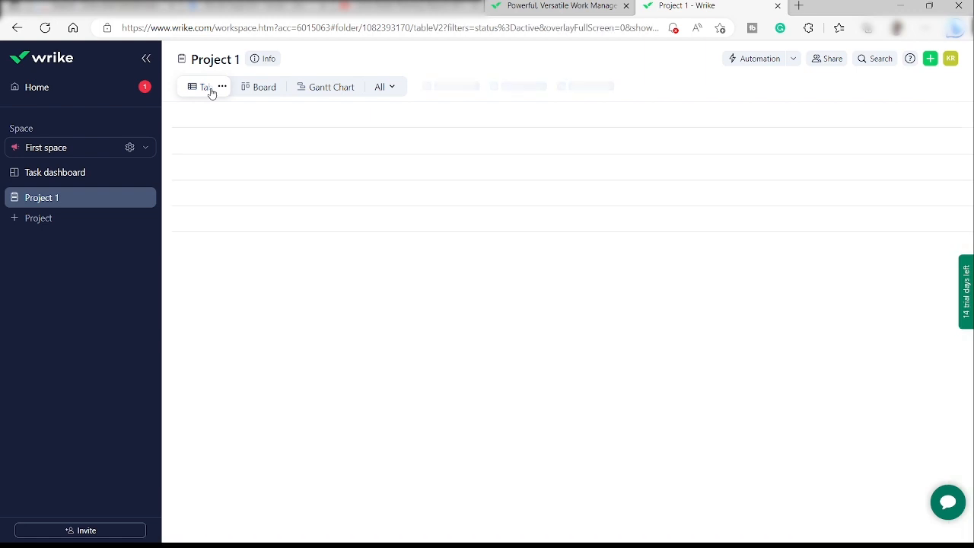
pyautogui.click(336, 89)
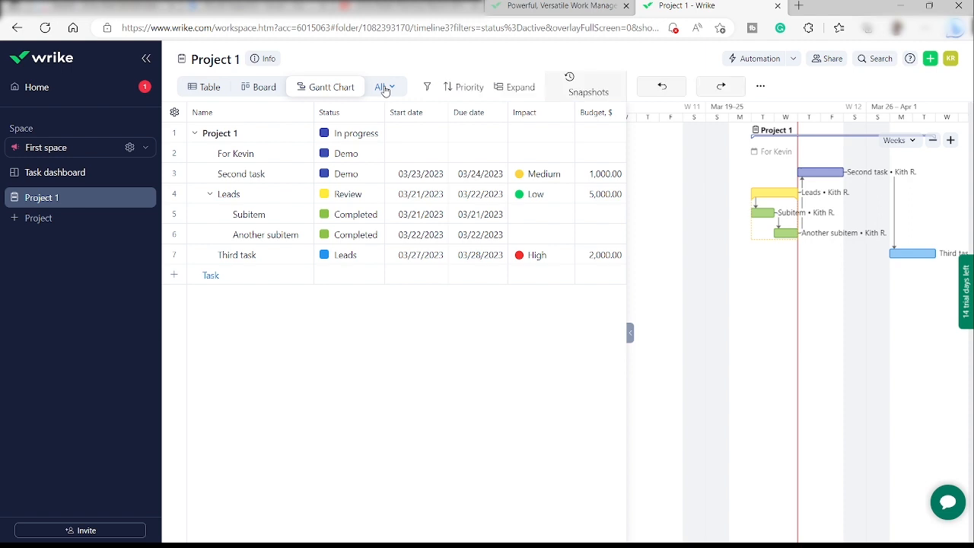
pyautogui.click(384, 90)
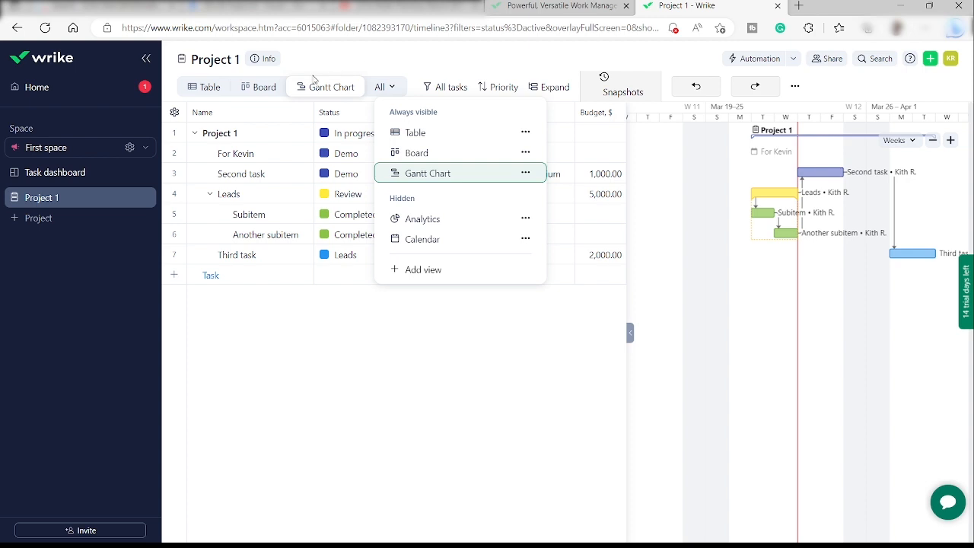
pyautogui.click(264, 91)
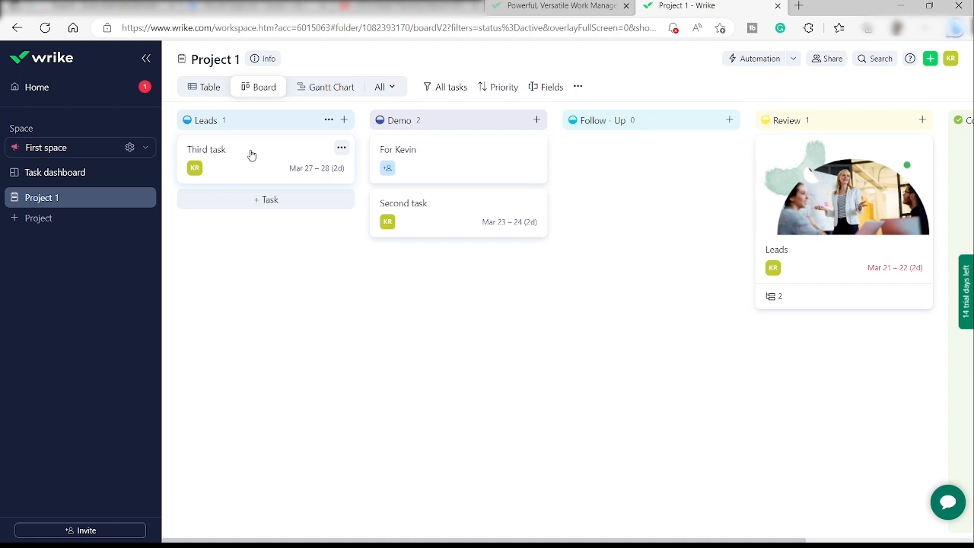
pyautogui.moveTo(251, 154); pyautogui.dragTo(454, 242)
pyautogui.moveTo(452, 237); pyautogui.dragTo(459, 256)
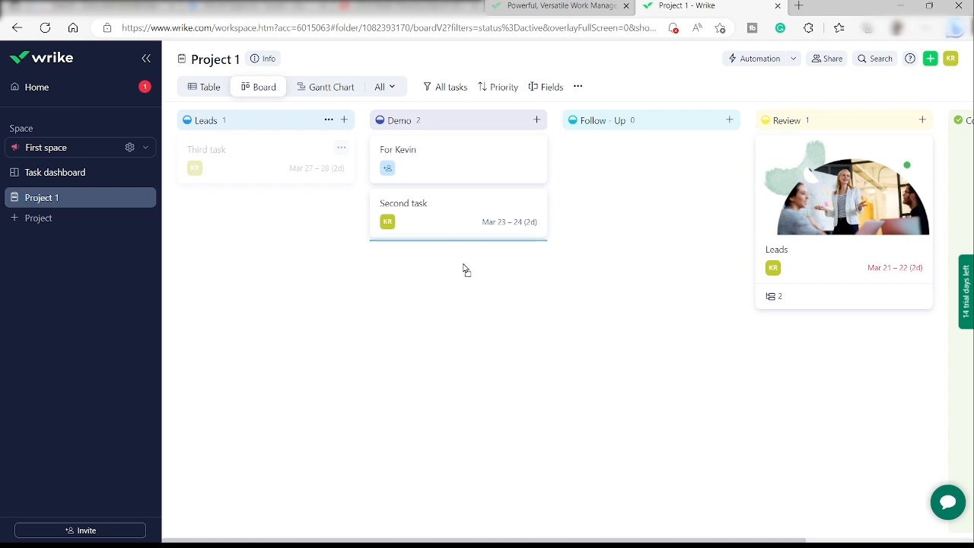
pyautogui.moveTo(466, 270); pyautogui.dragTo(66, 198)
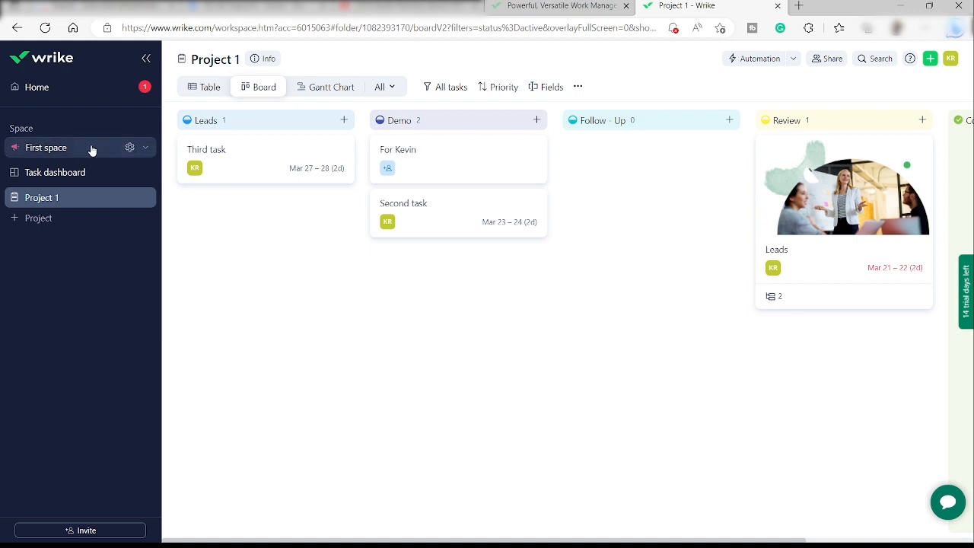
# - Examine the list of spaces and the additional automation options for Project 1
pyautogui.click(145, 148)
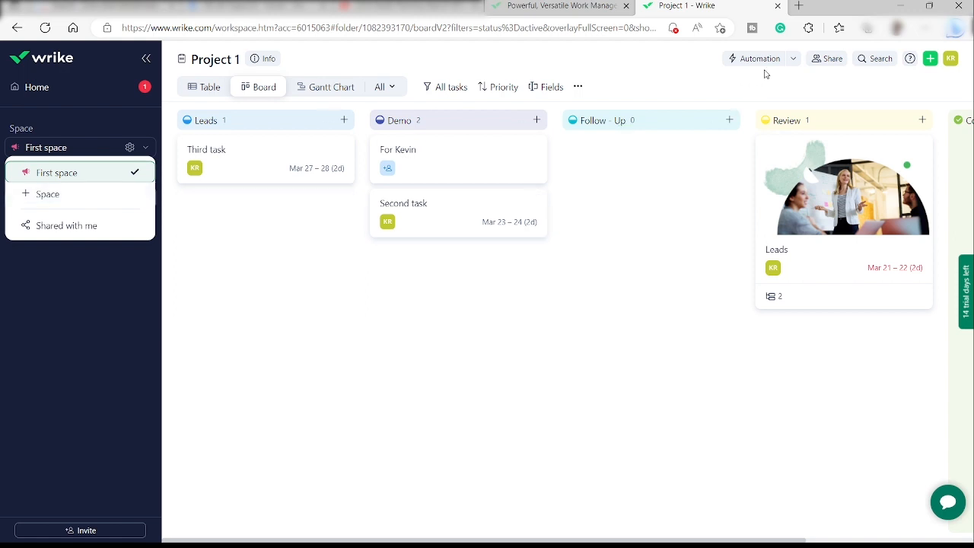
pyautogui.click(791, 62)
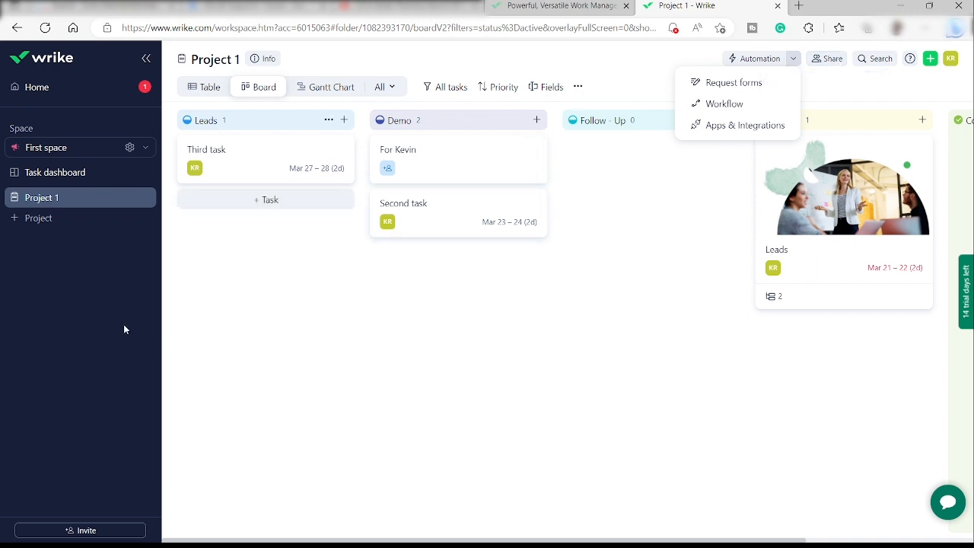
# - Open the dialog for inviting people to the workspace
pyautogui.click(72, 536)
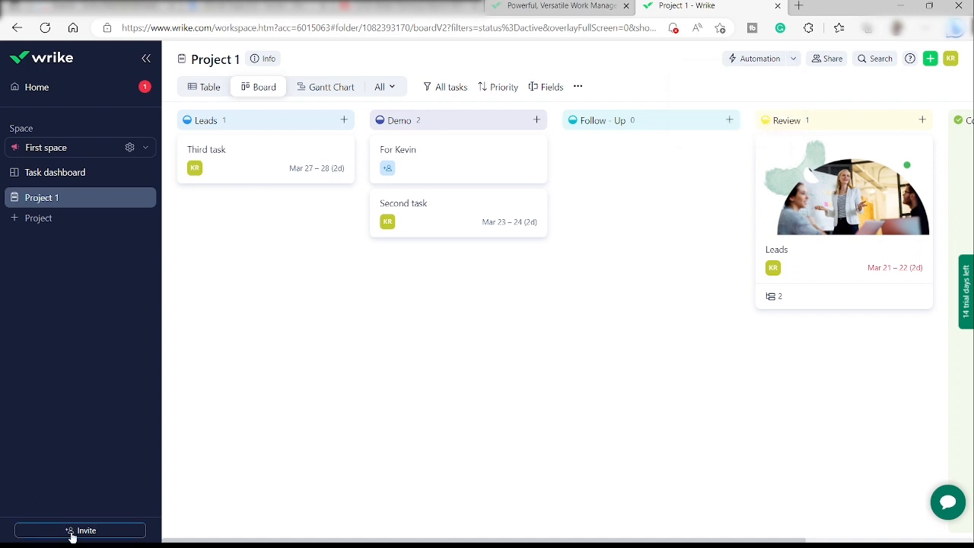
pyautogui.click(72, 534)
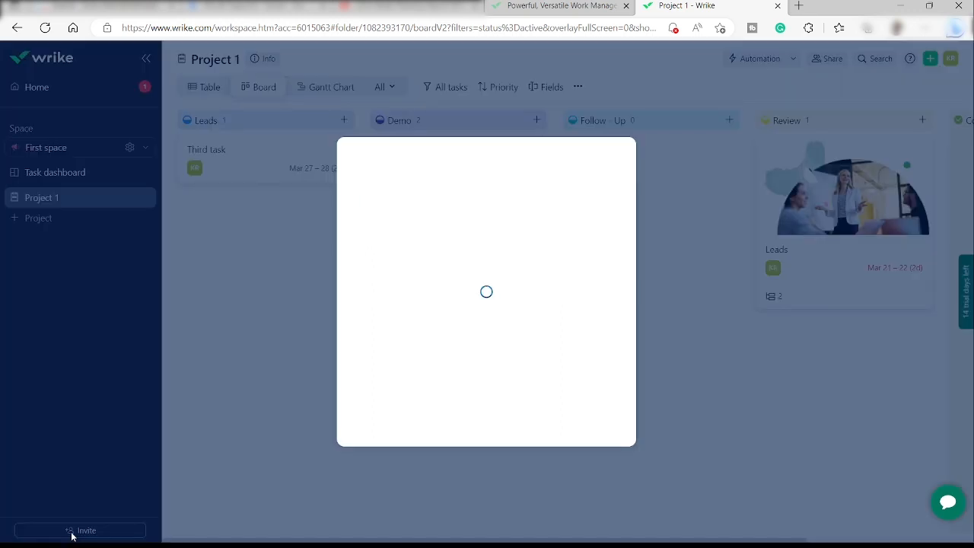